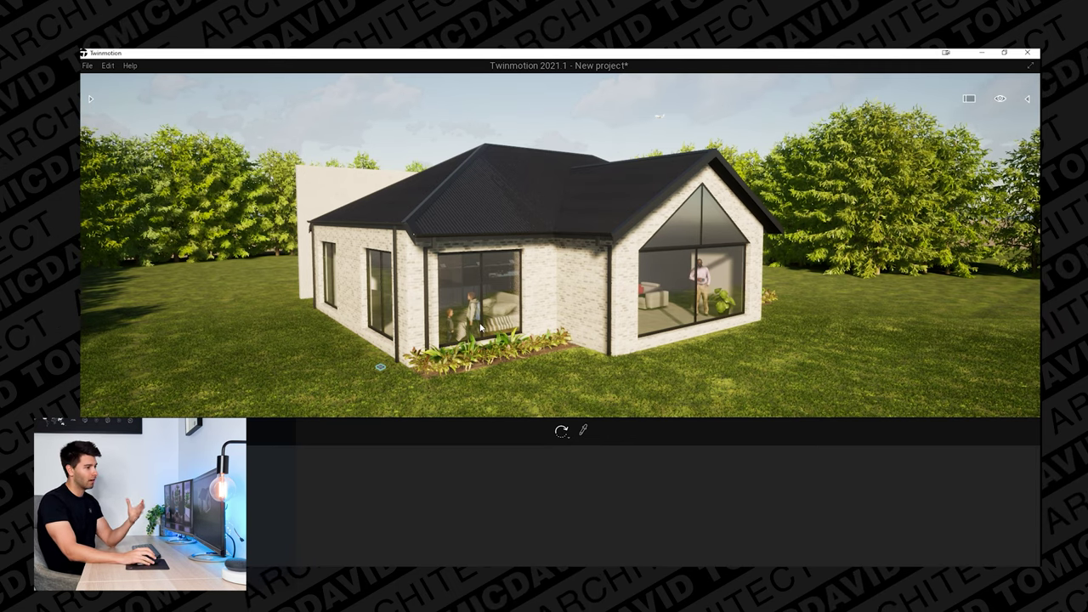
Step: Switch to the ARCHICAD model and examine the house's roof from the boundary wall round to the front gable
left_click_drag(585, 52, 450, 204)
middle_click_drag(510, 399, 476, 344, "shift")
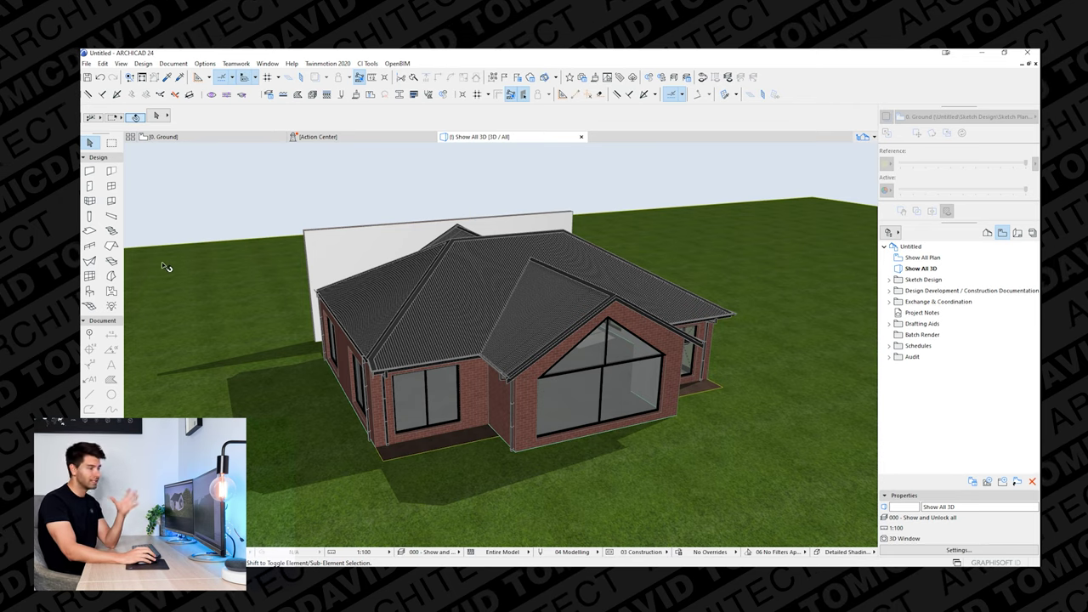
left_click(111, 245)
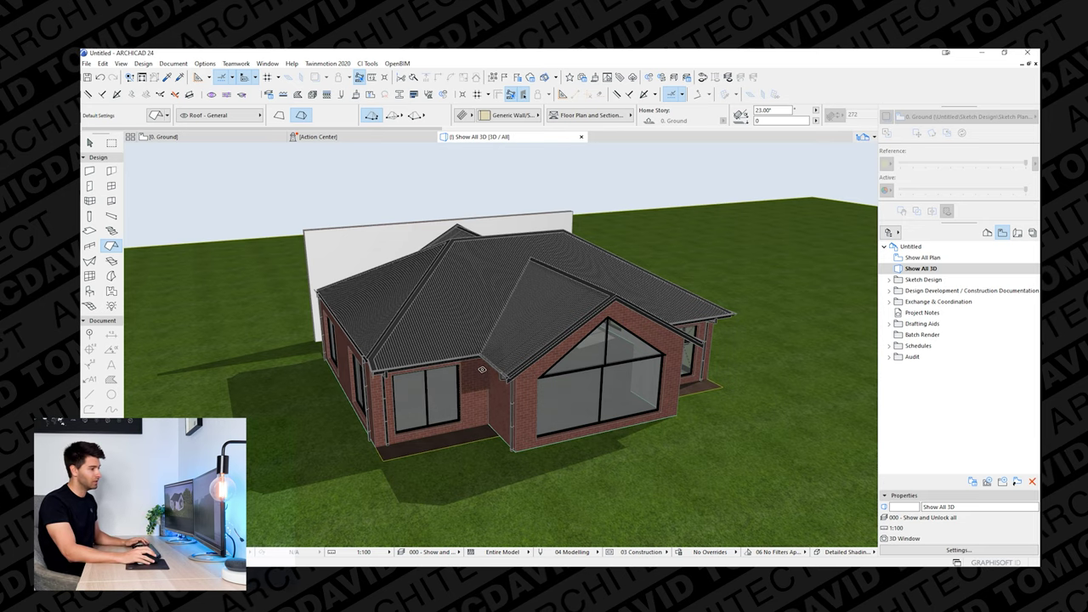
key("Escape")
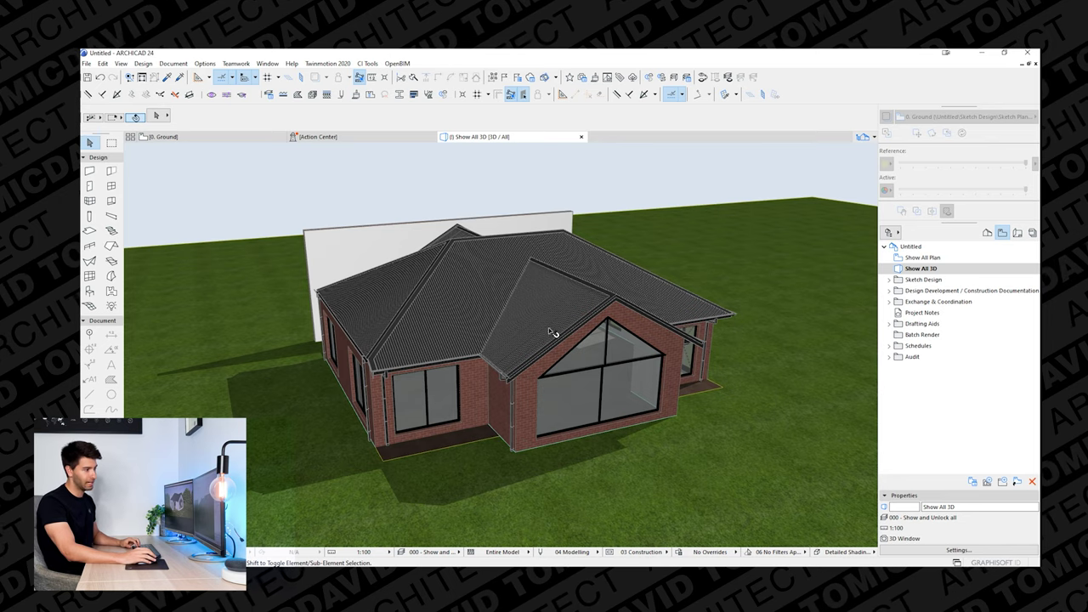
middle_click_drag(365, 366, 693, 371, "shift")
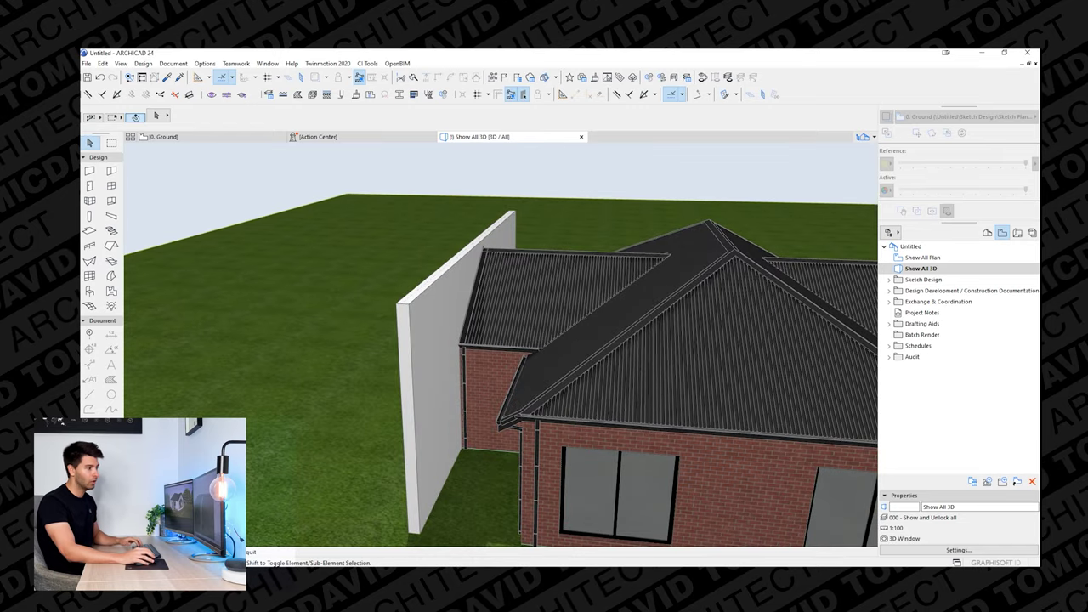
middle_click_drag(692, 371, 243, 340, "shift")
middle_click_drag(829, 352, 867, 353, "shift")
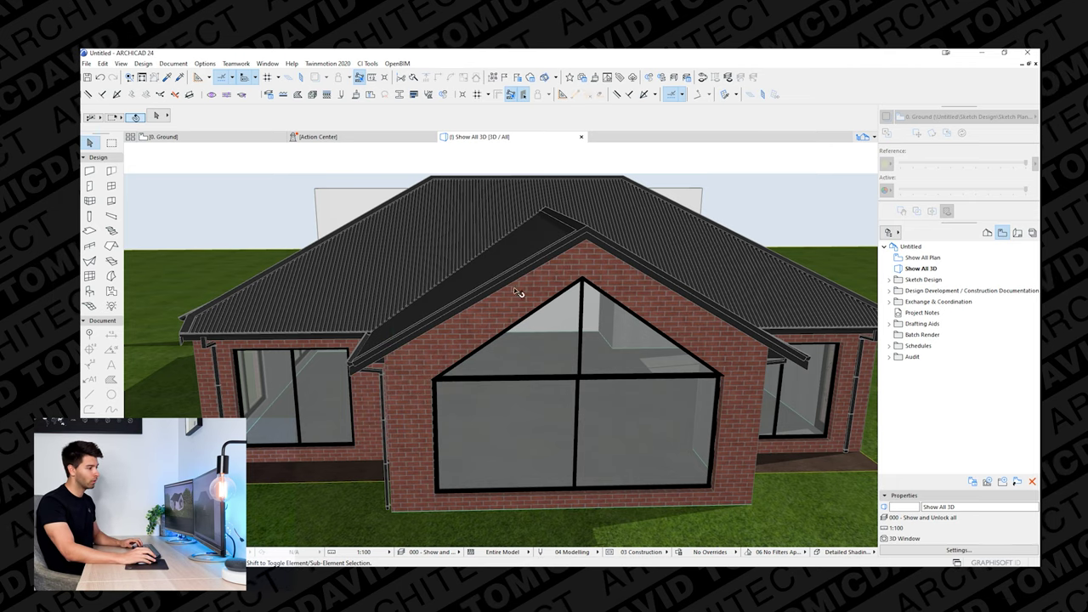
Step: Edit the roof edges of the front gable's covering, setting the gable edge type to Gutter
middle_click_drag(509, 289, 561, 237, "shift")
middle_click_drag(512, 374, 508, 352, "shift")
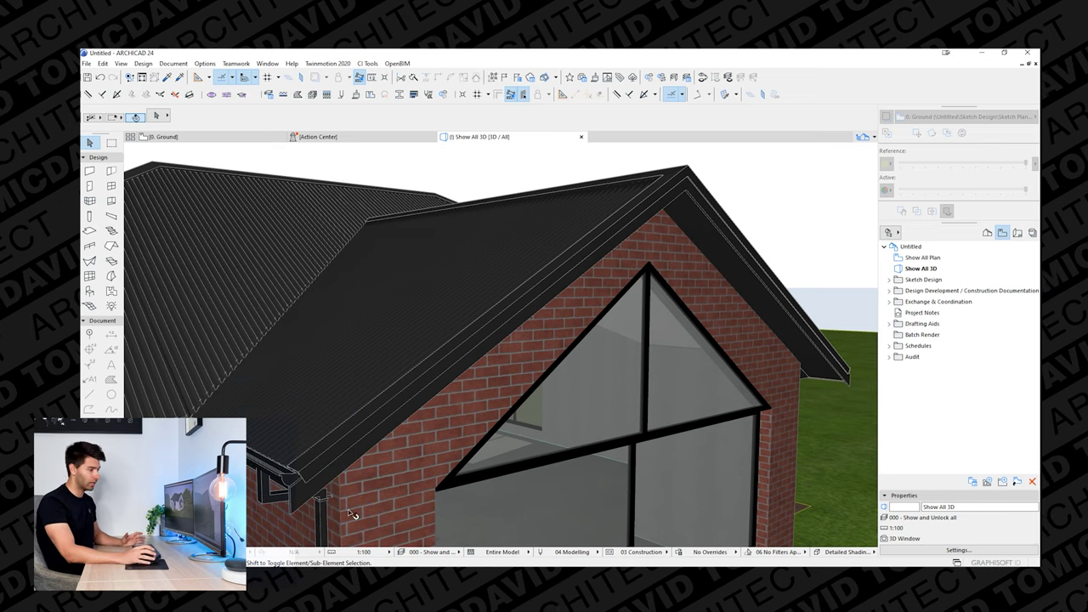
left_click(390, 392)
key("ctrl+t")
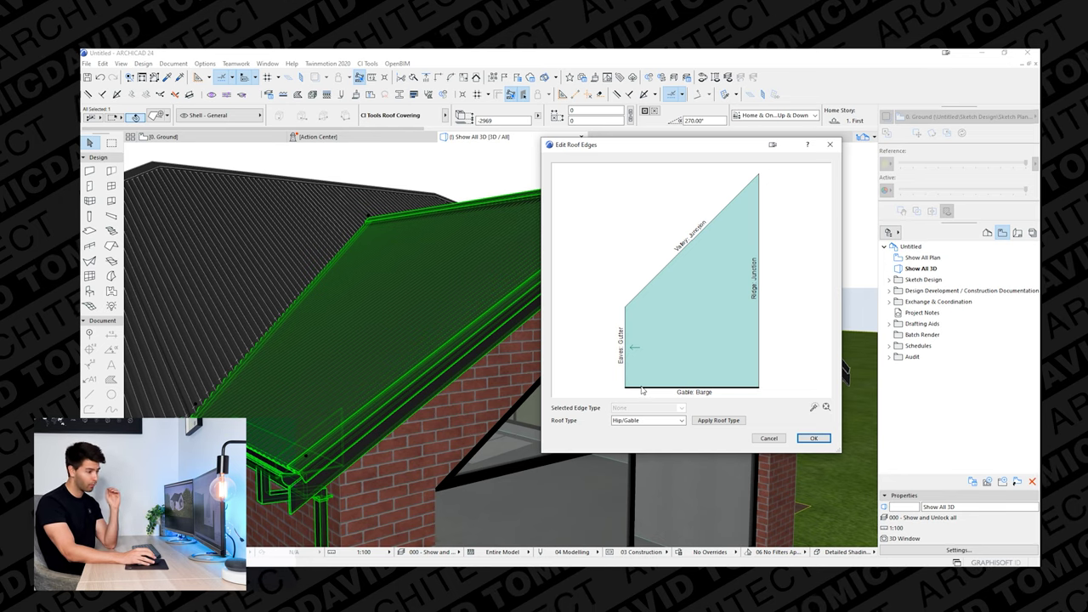
left_click(642, 387)
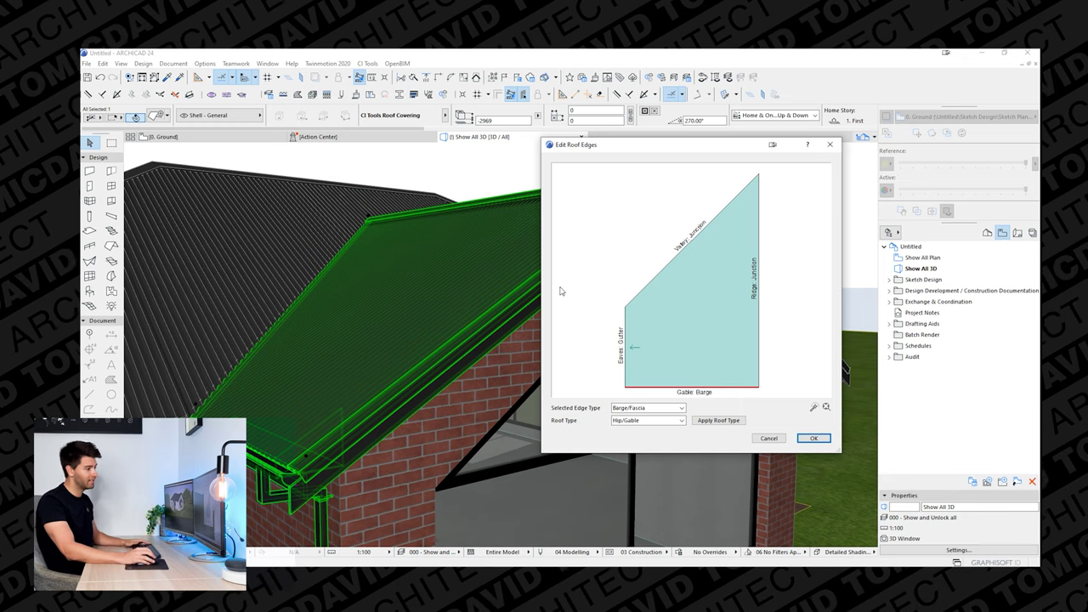
left_click(675, 410)
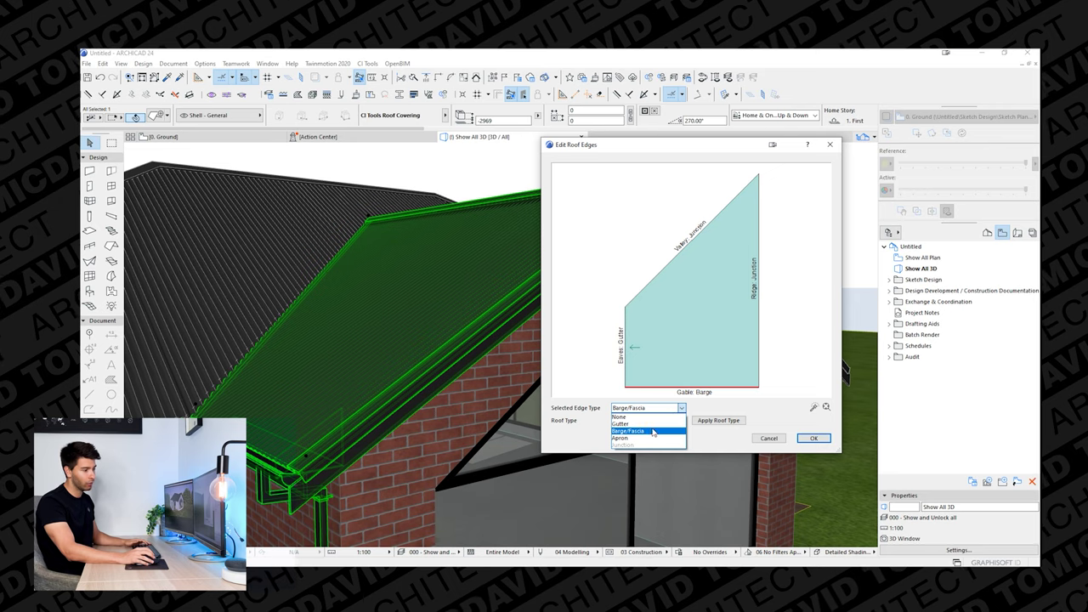
left_click(653, 431)
left_click(813, 438)
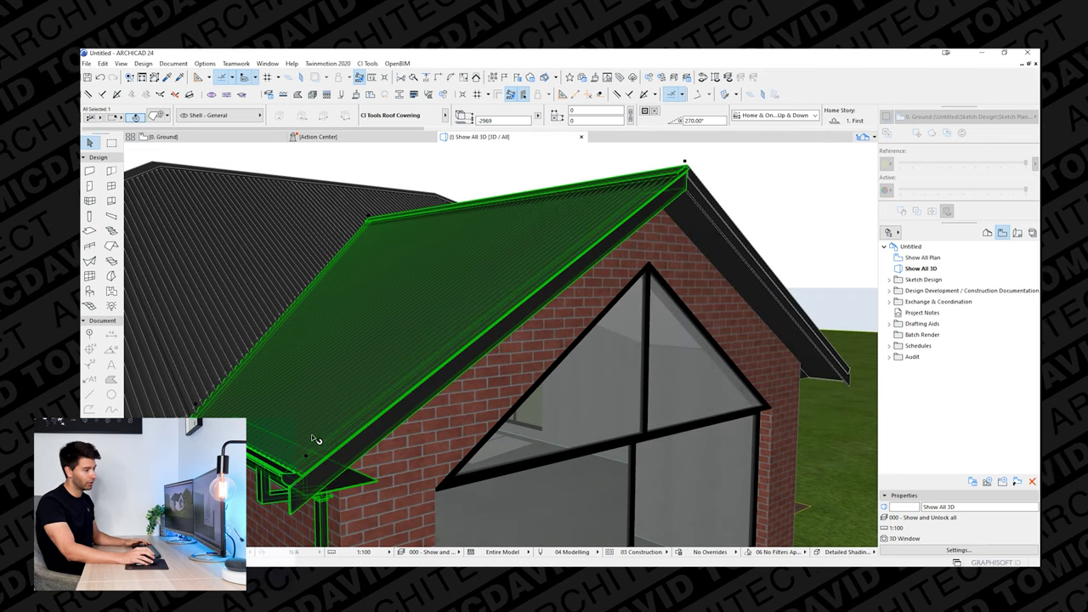
key("Escape")
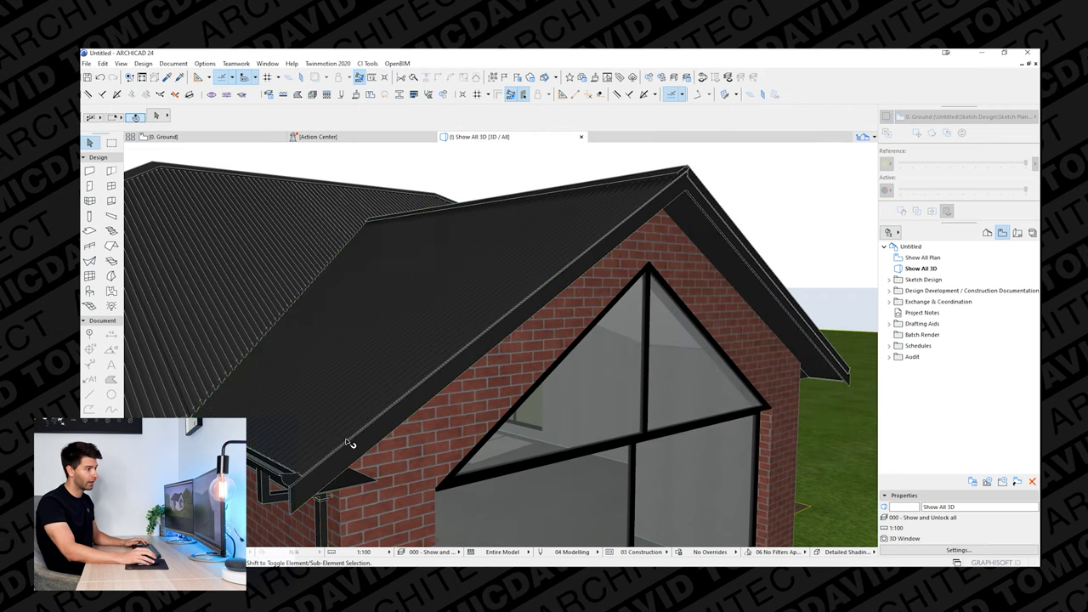
Step: Change the gable edge type of the front gable's roof covering to Apron
middle_click_drag(442, 340, 662, 342, "shift")
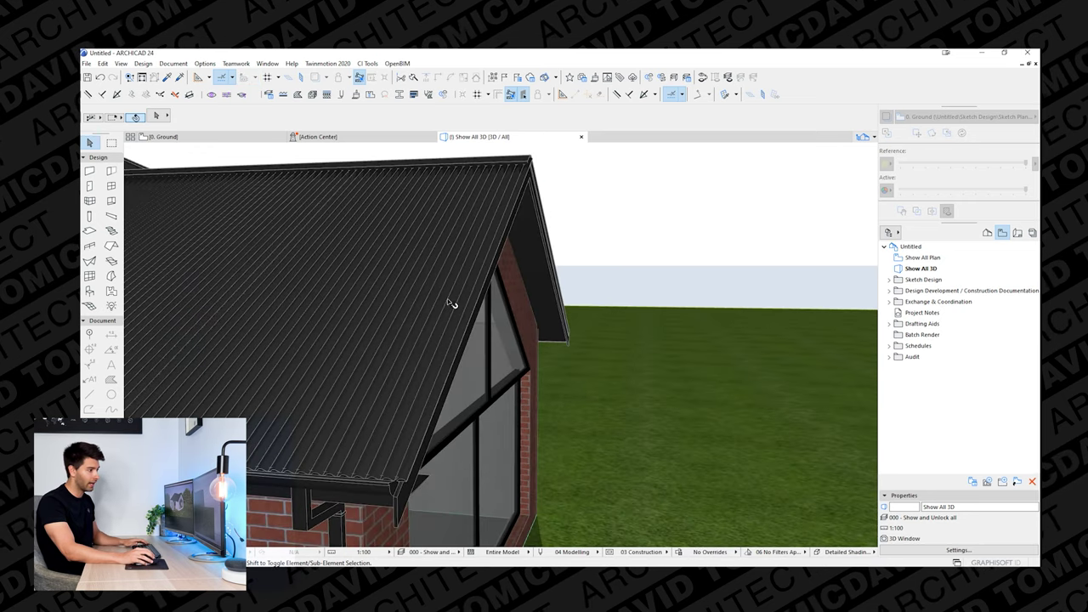
left_click(444, 301)
key("ctrl+t")
left_click(681, 388)
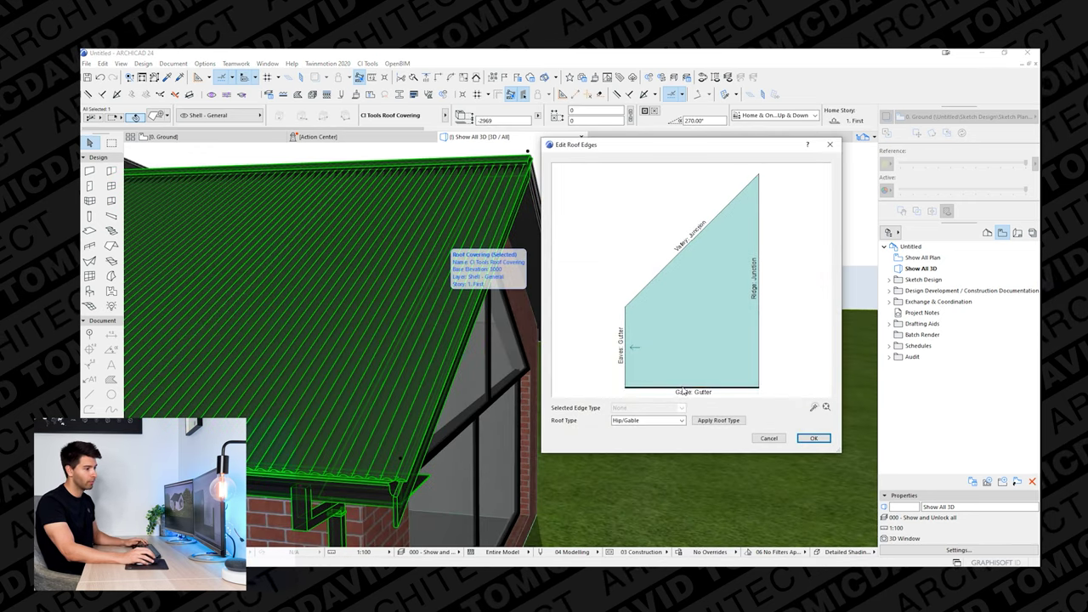
left_click(650, 409)
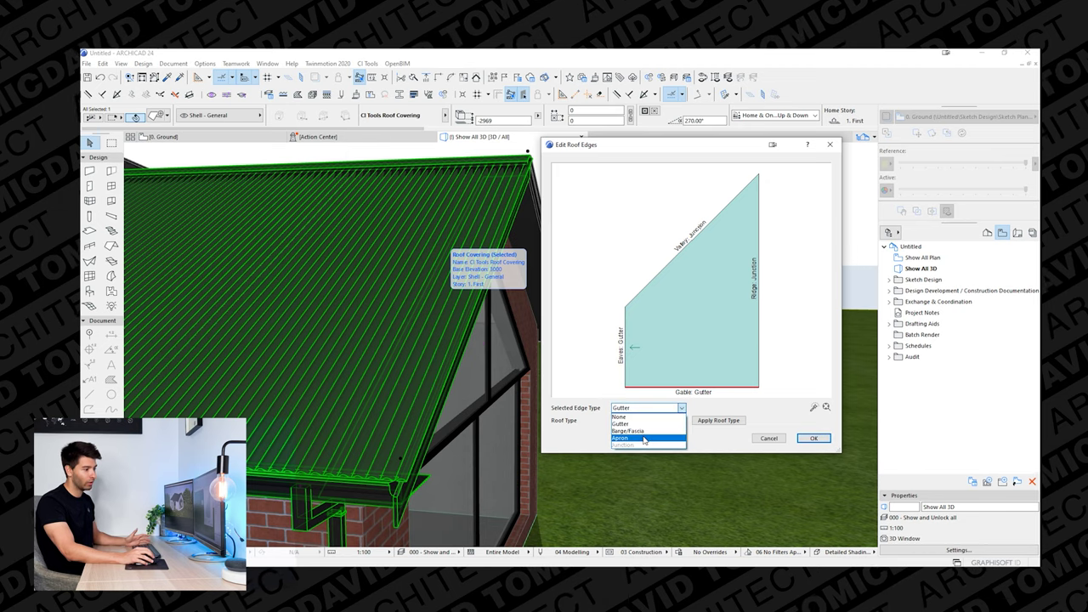
left_click(644, 438)
left_click(813, 438)
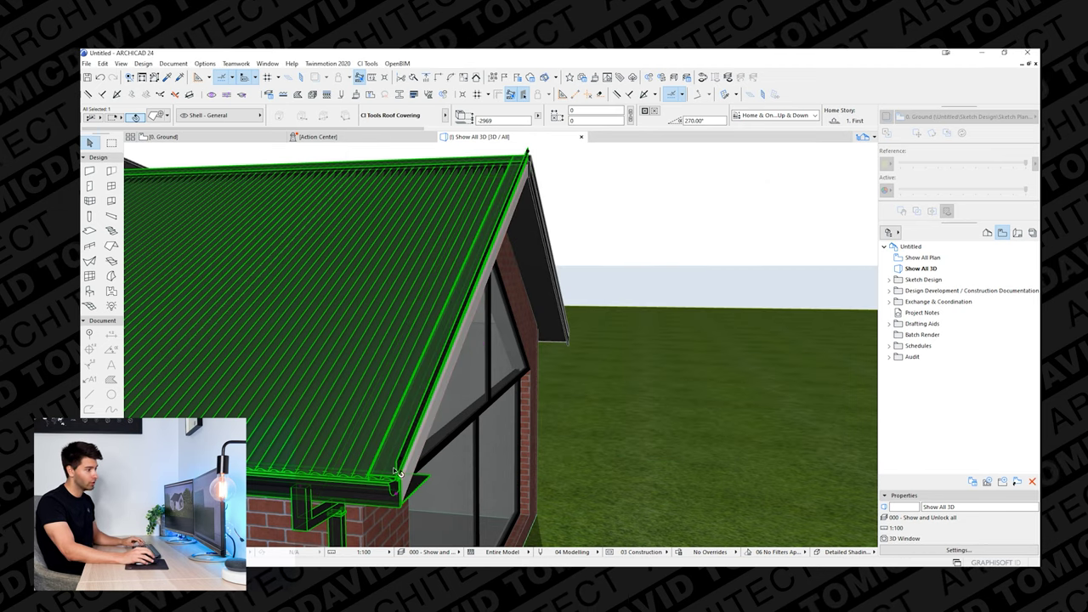
key("Escape")
Step: Set the gable edge of the front gable's roof covering back to Barge/Fascia
middle_click_drag(544, 340, 629, 335, "shift")
middle_click_drag(552, 213, 484, 221, "shift")
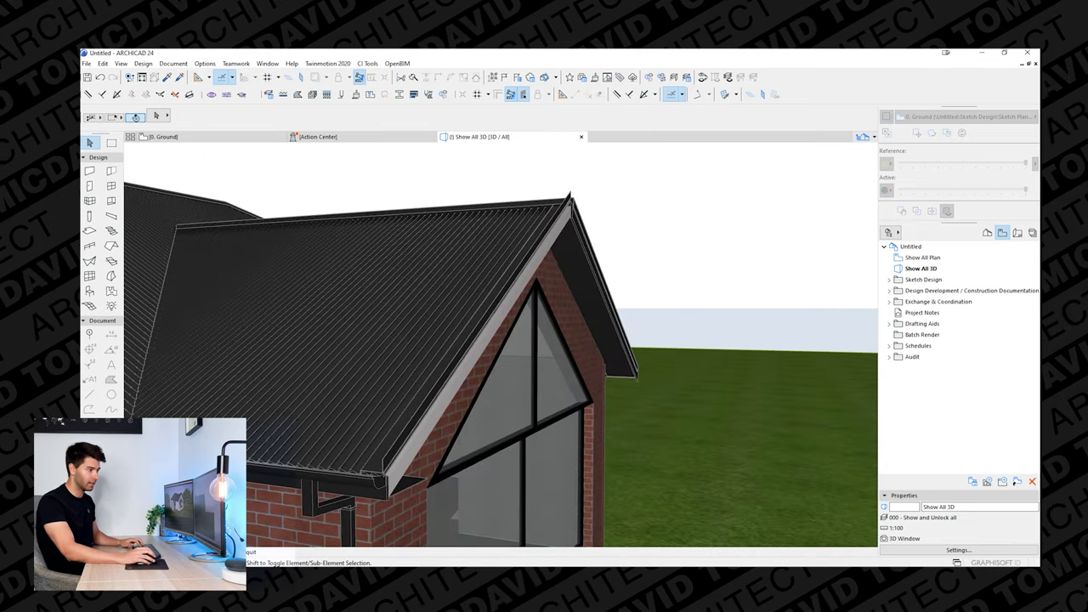
left_click(445, 334)
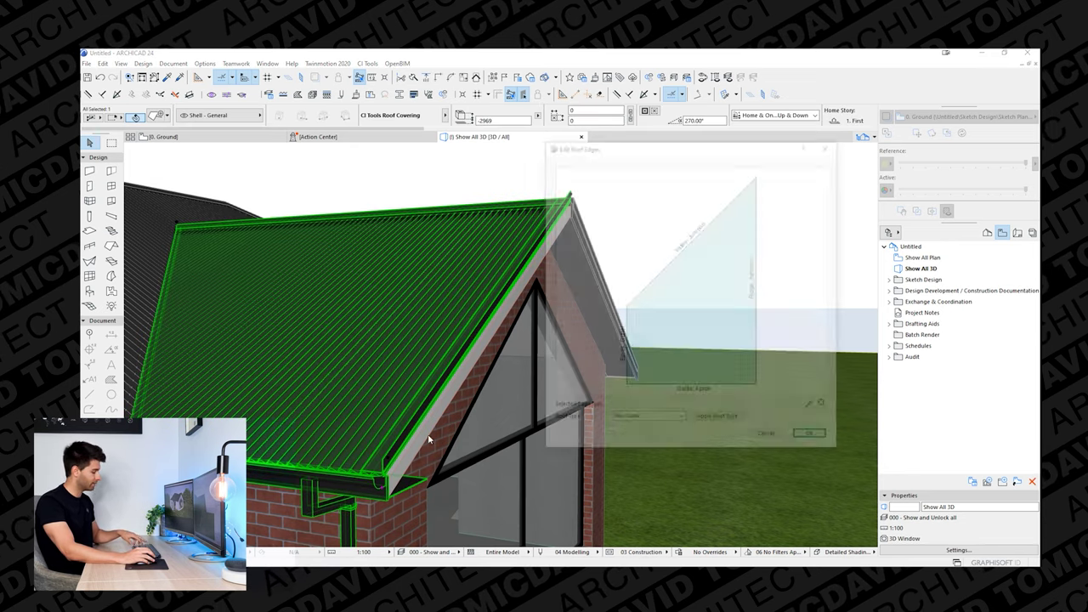
left_click(707, 388)
left_click(661, 411)
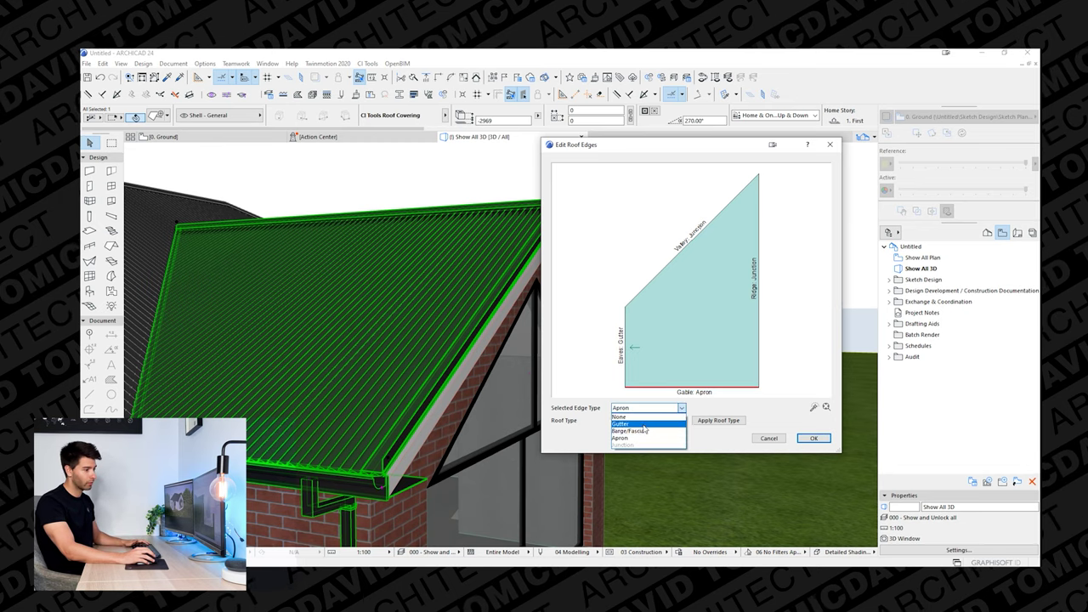
left_click(646, 432)
left_click(820, 438)
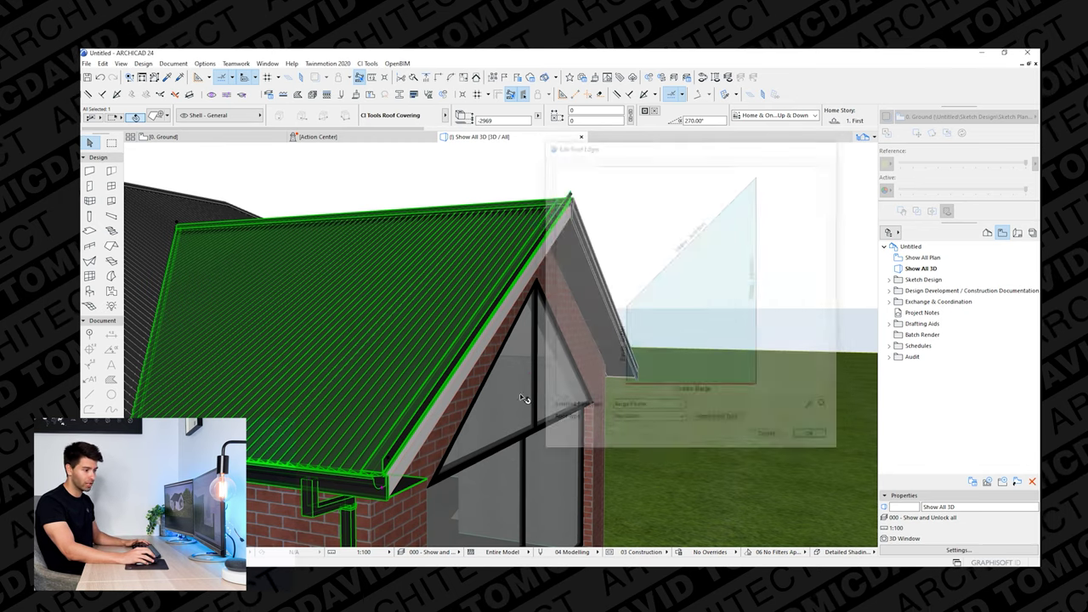
key("Escape")
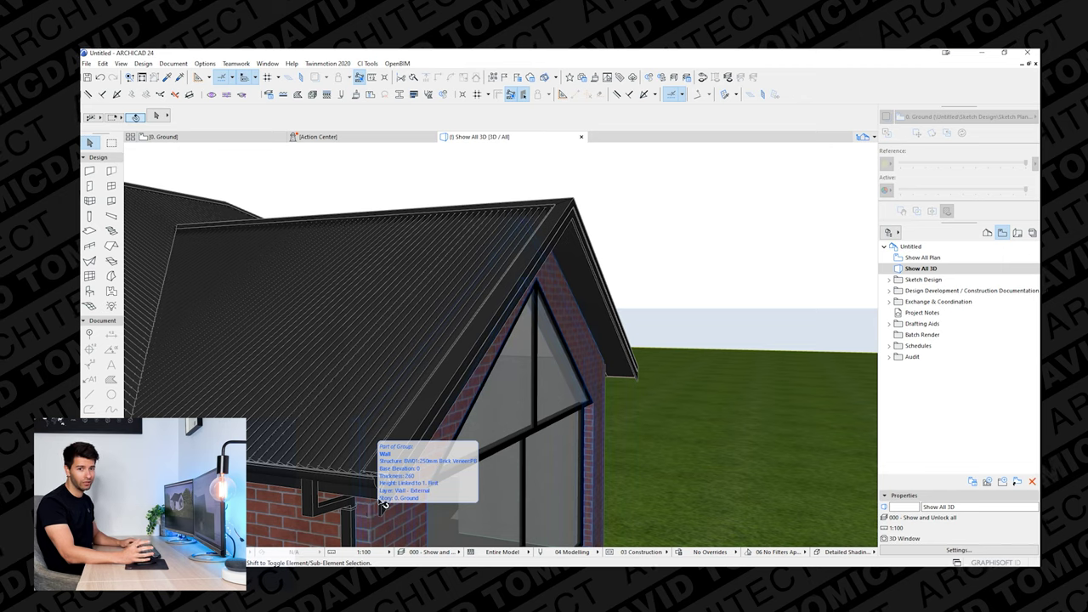
Step: Examine the front gable's barges, the eaves gutters and the downpipes from different sides of the house
middle_click_drag(561, 374, 366, 361, "shift")
key("Right")
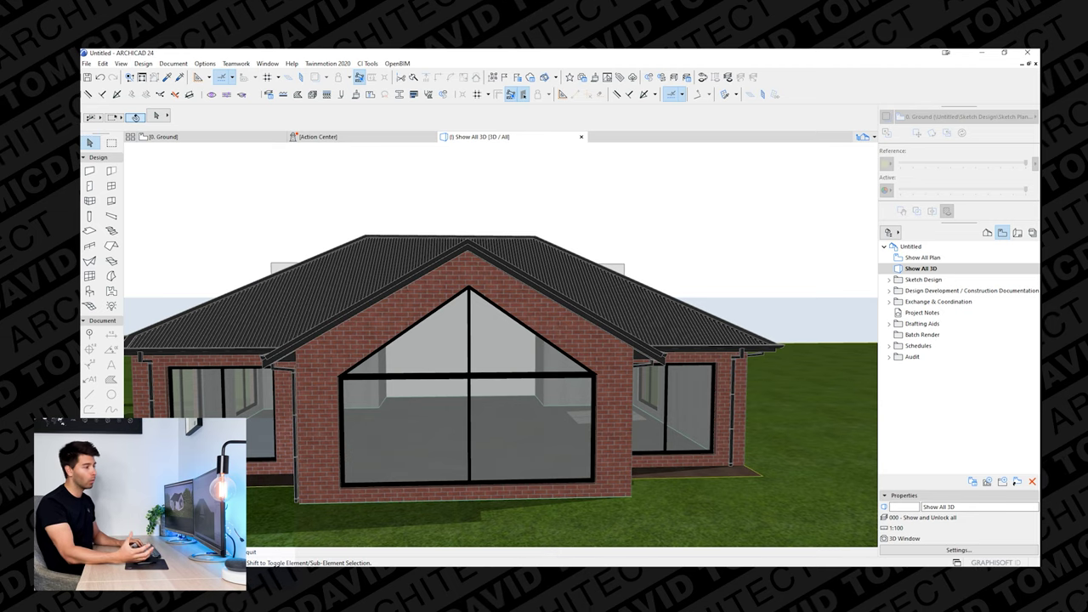
key("Down")
key("Left")
key("Up")
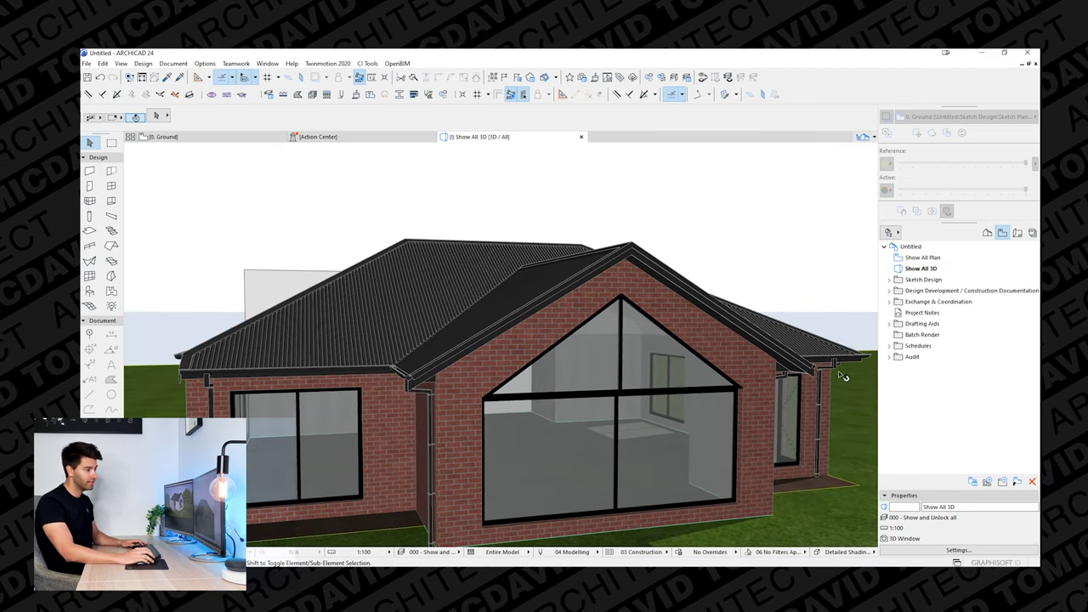
middle_click_drag(441, 340, 496, 336, "shift")
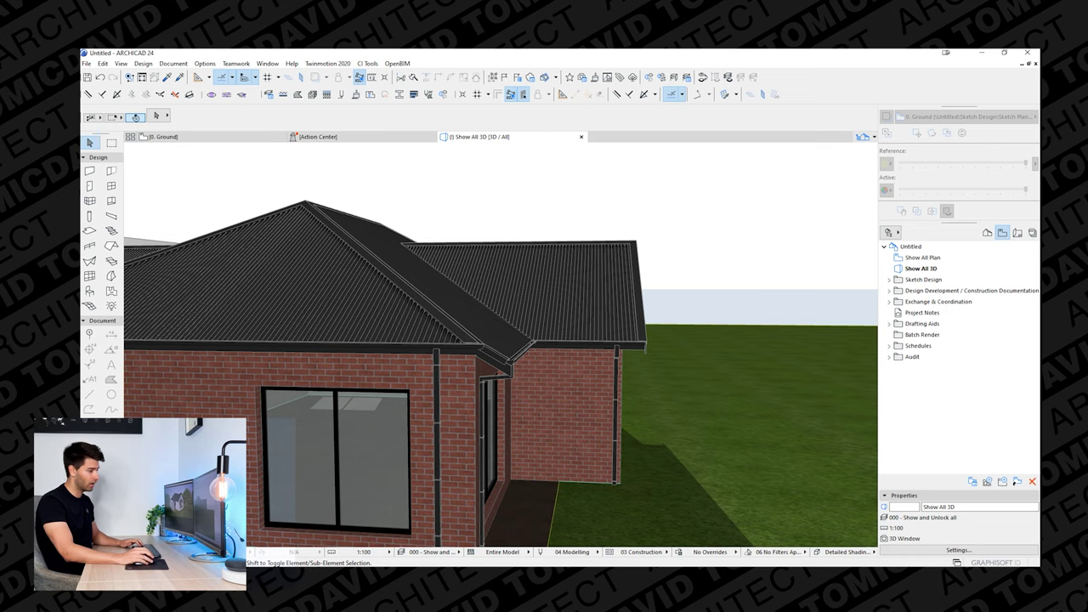
mouse_move(509, 357)
middle_mouse_down("shift")
mouse_move(487, 366)
mouse_move(500, 352)
middle_mouse_up("shift")
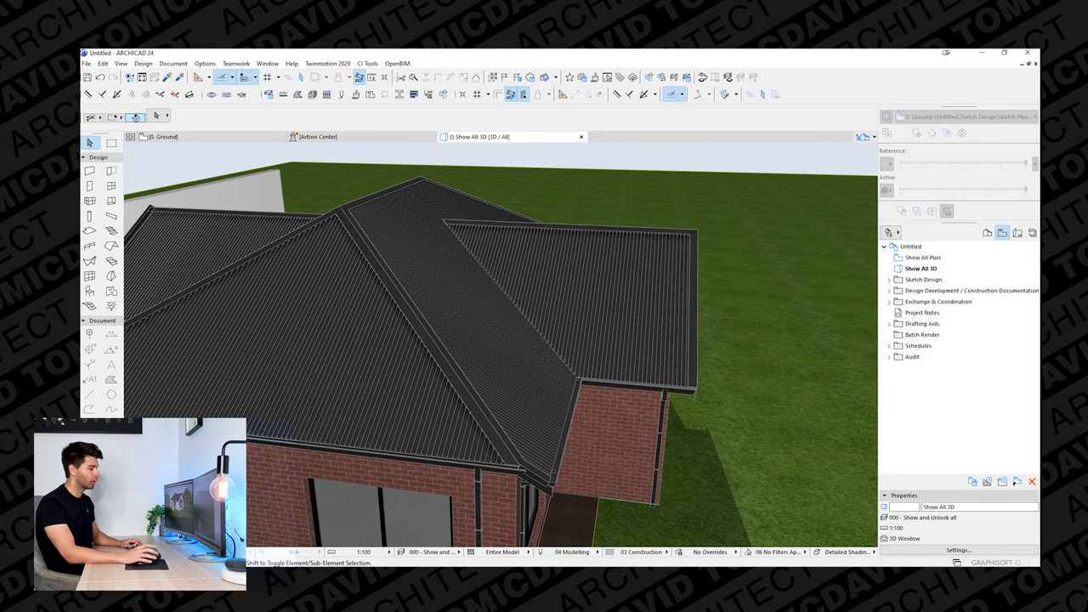
middle_click_drag(279, 514, 161, 511, "shift")
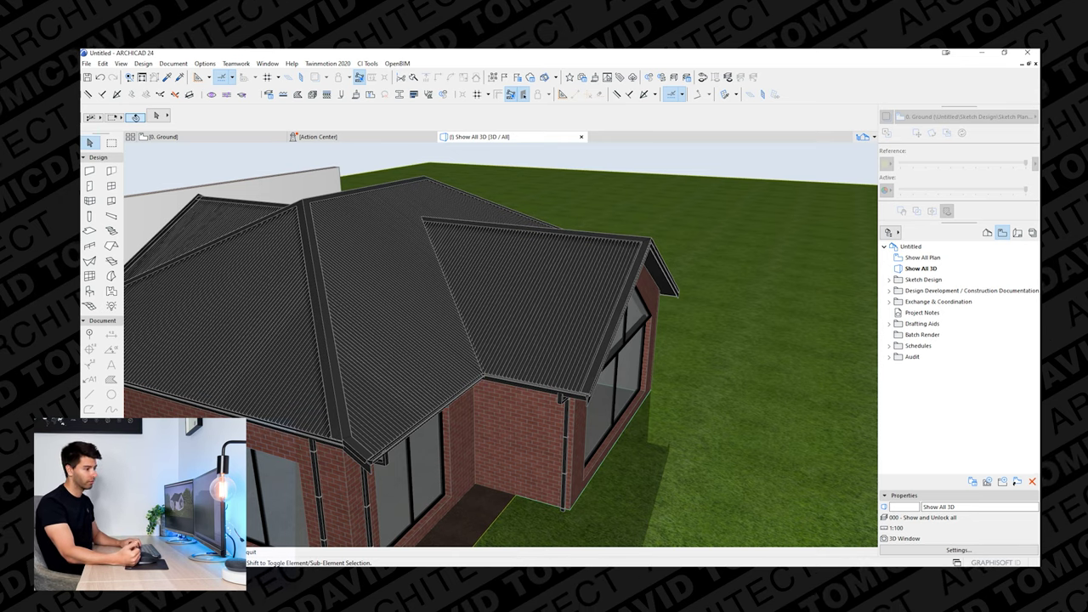
middle_click_drag(381, 357, 714, 361, "shift")
middle_click_drag(318, 452, 321, 448, "shift")
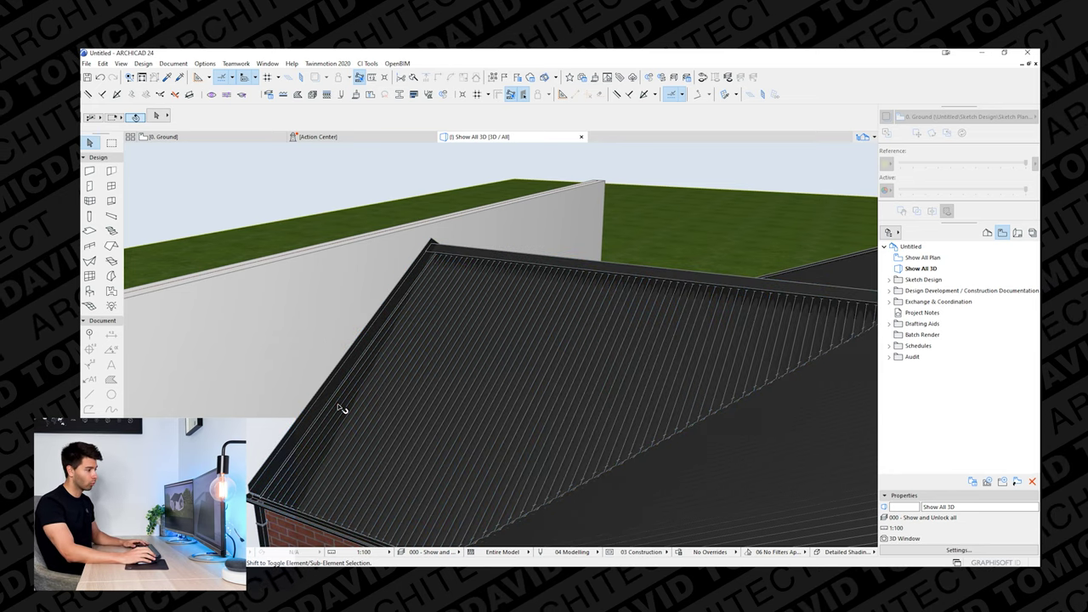
Step: Examine the roof covering's ridges, valleys and junctions between the front gable and the main roof from above
mouse_move(341, 409)
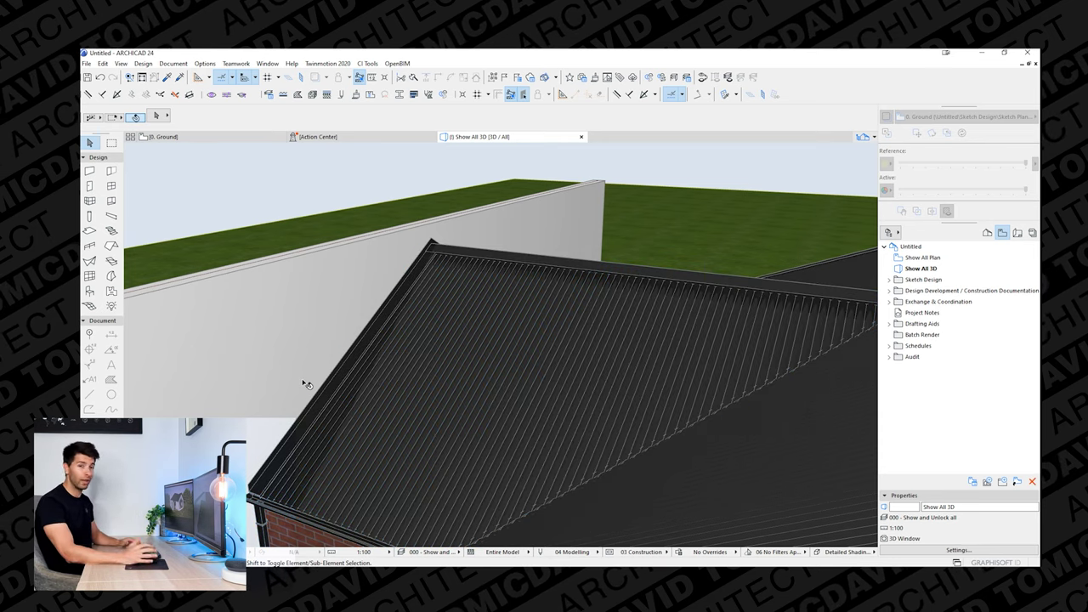
key("Down")
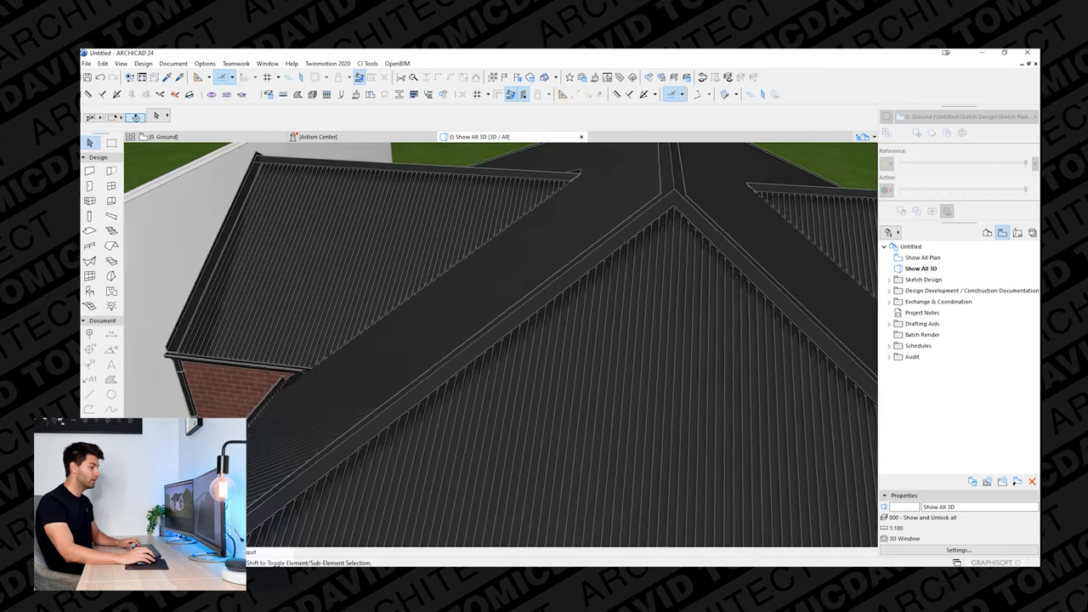
key("Right")
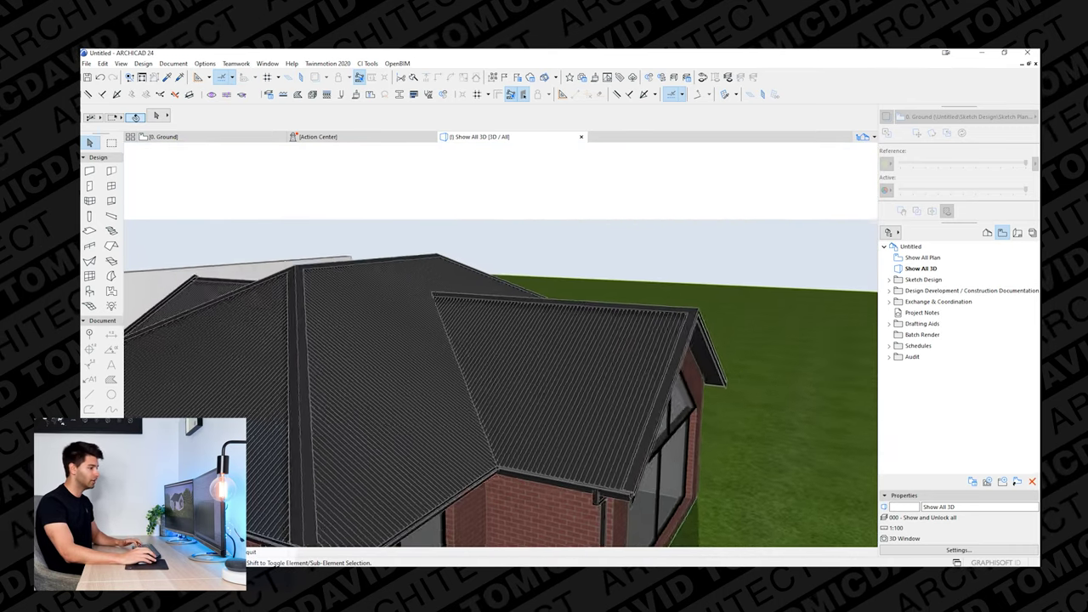
middle_click_drag(502, 306, 429, 412, "shift")
middle_click_drag(671, 327, 701, 320, "shift")
key("Up")
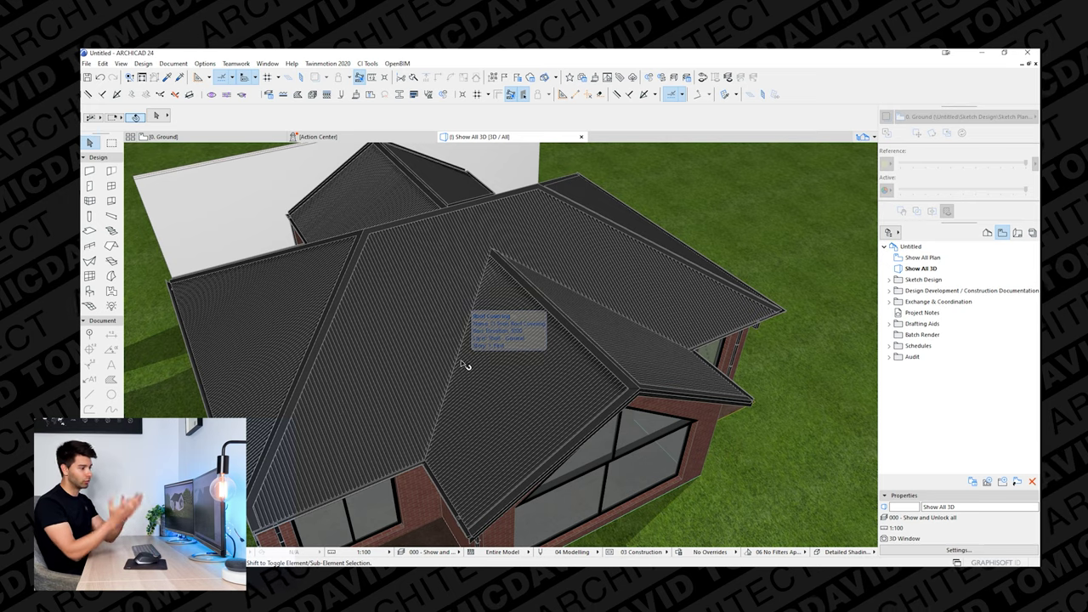
middle_click_drag(502, 340, 565, 246, "shift")
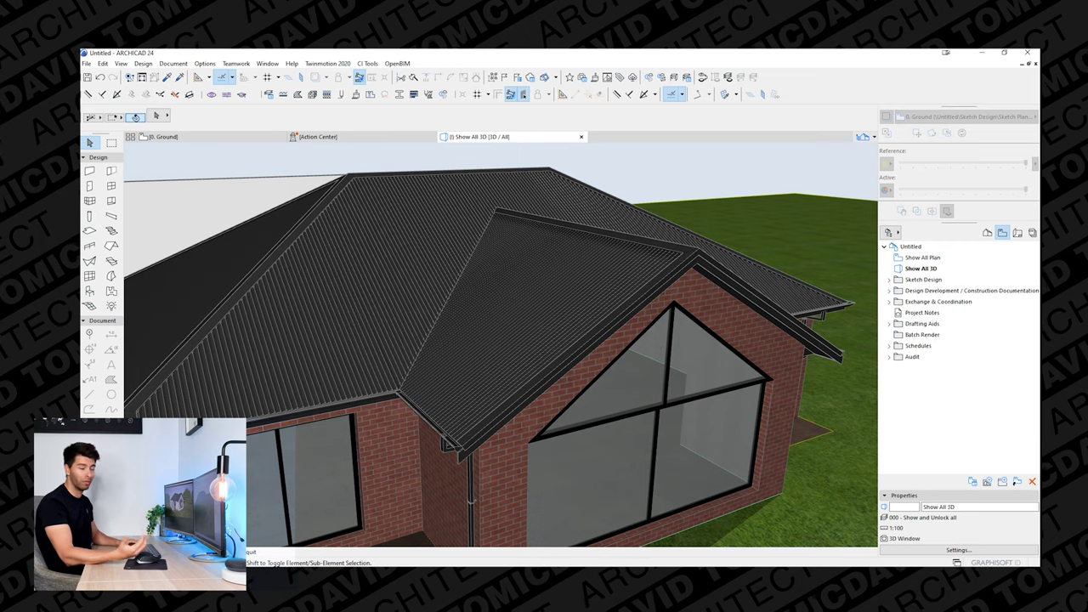
middle_click_drag(501, 289, 497, 374, "shift")
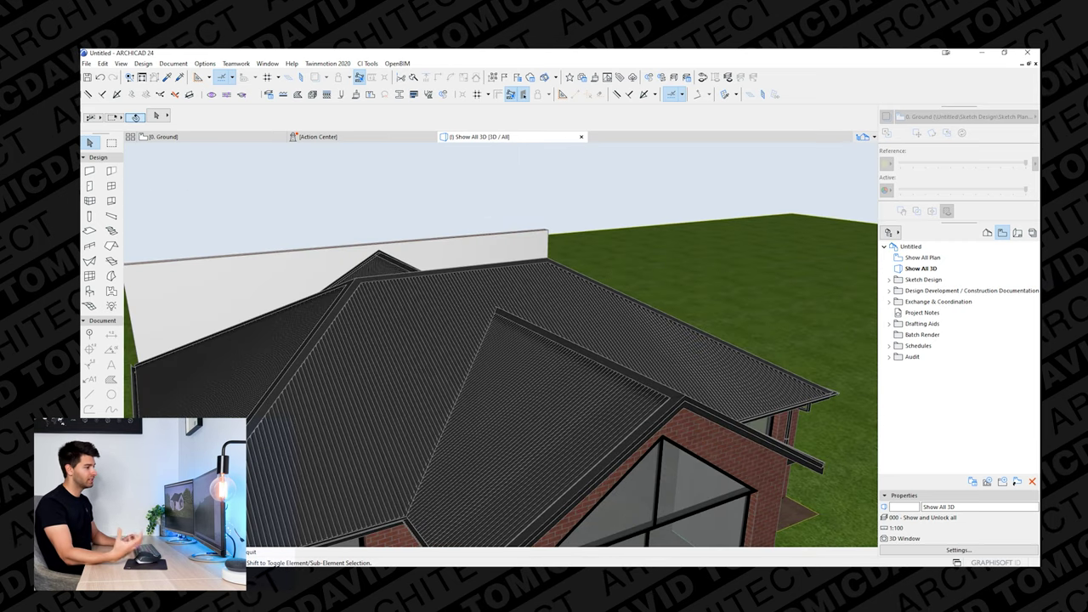
middle_click_drag(527, 340, 446, 355, "shift")
middle_click_drag(399, 486, 498, 348, "shift")
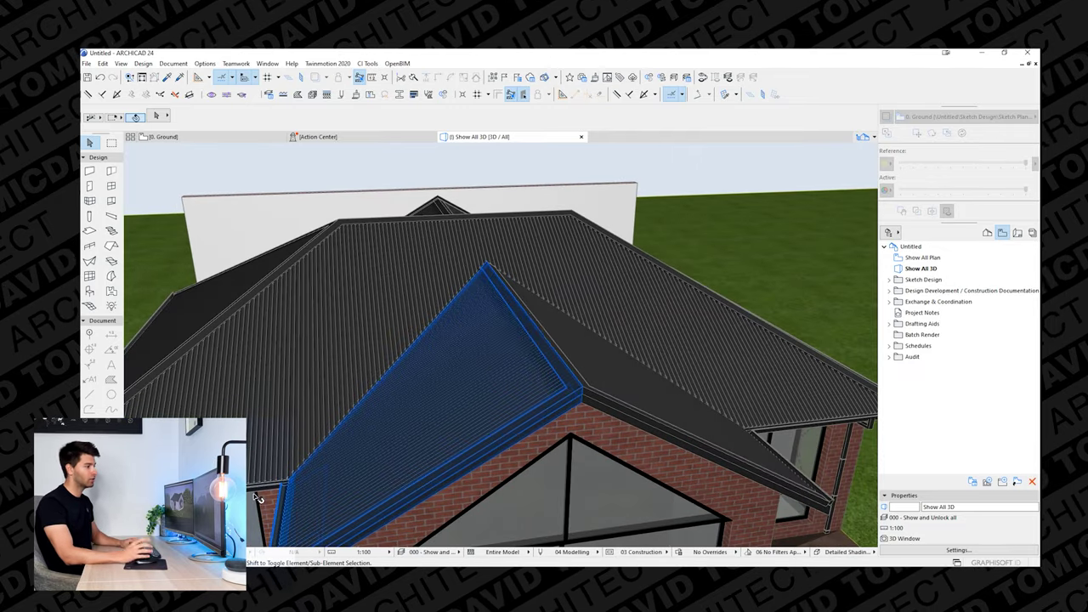
middle_click_drag(382, 281, 499, 304, "shift")
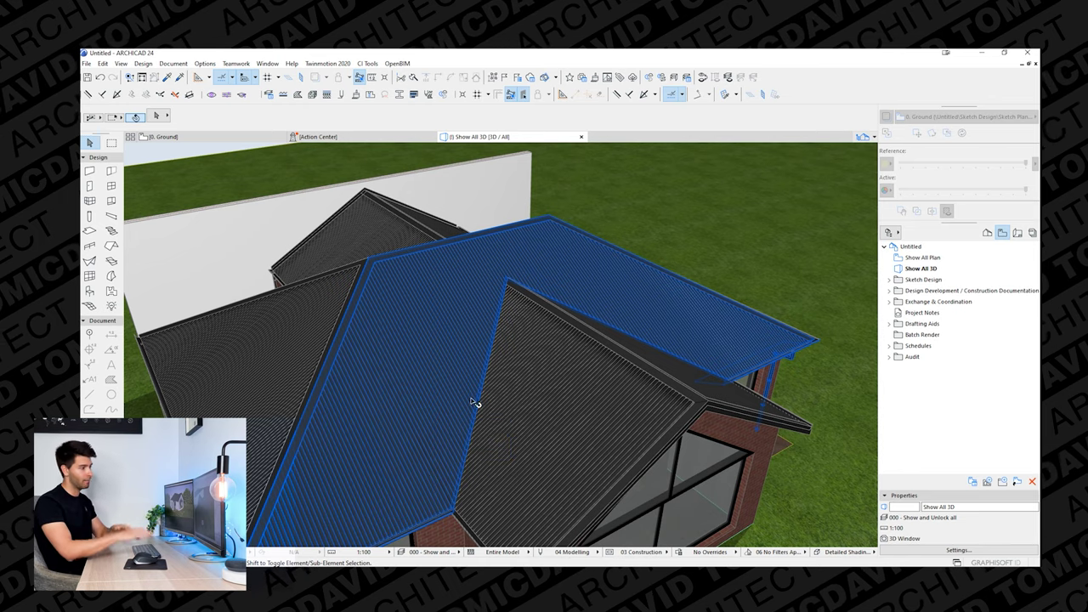
middle_click_drag(476, 405, 427, 379, "shift")
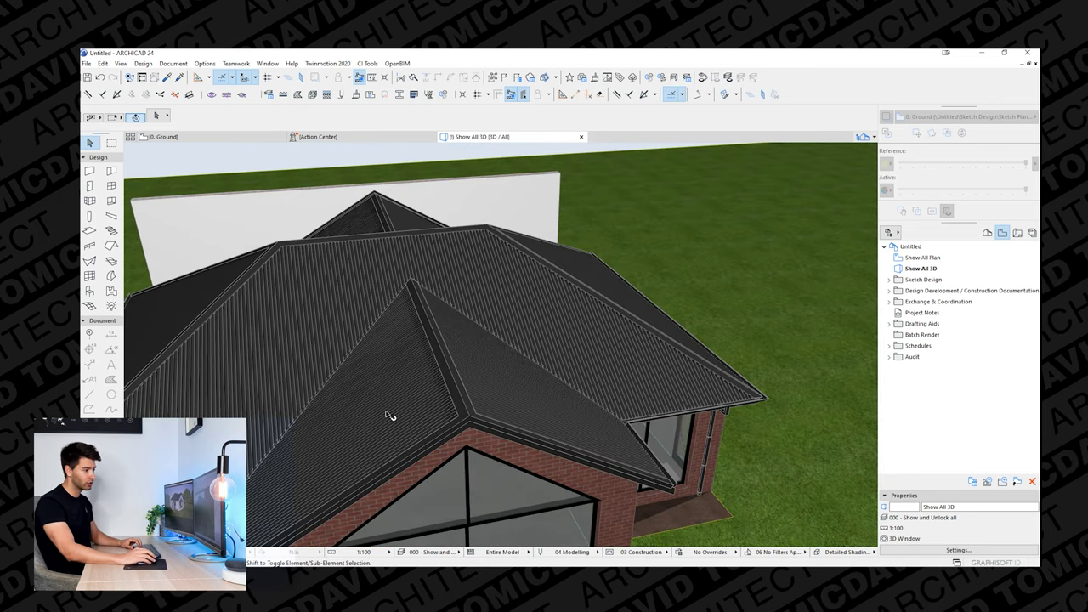